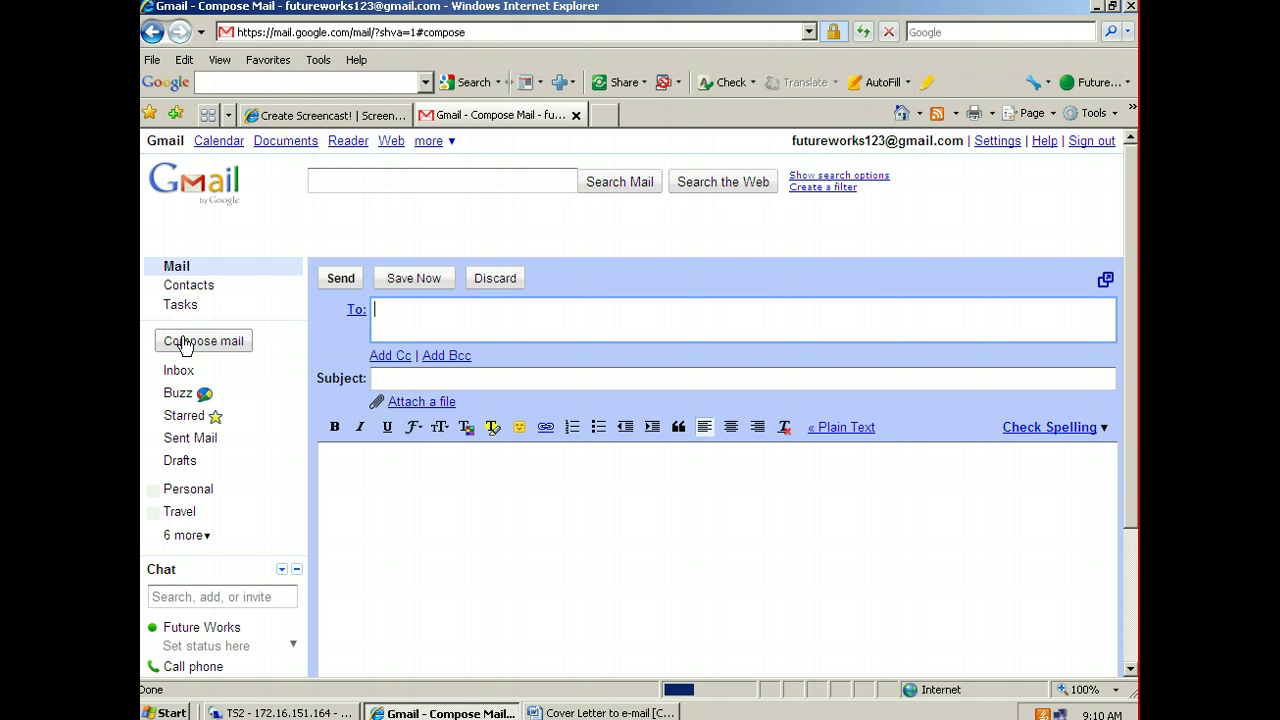
Start a new Gmail message and bring up the Cover Letter Word document
click(185, 345)
click(1097, 6)
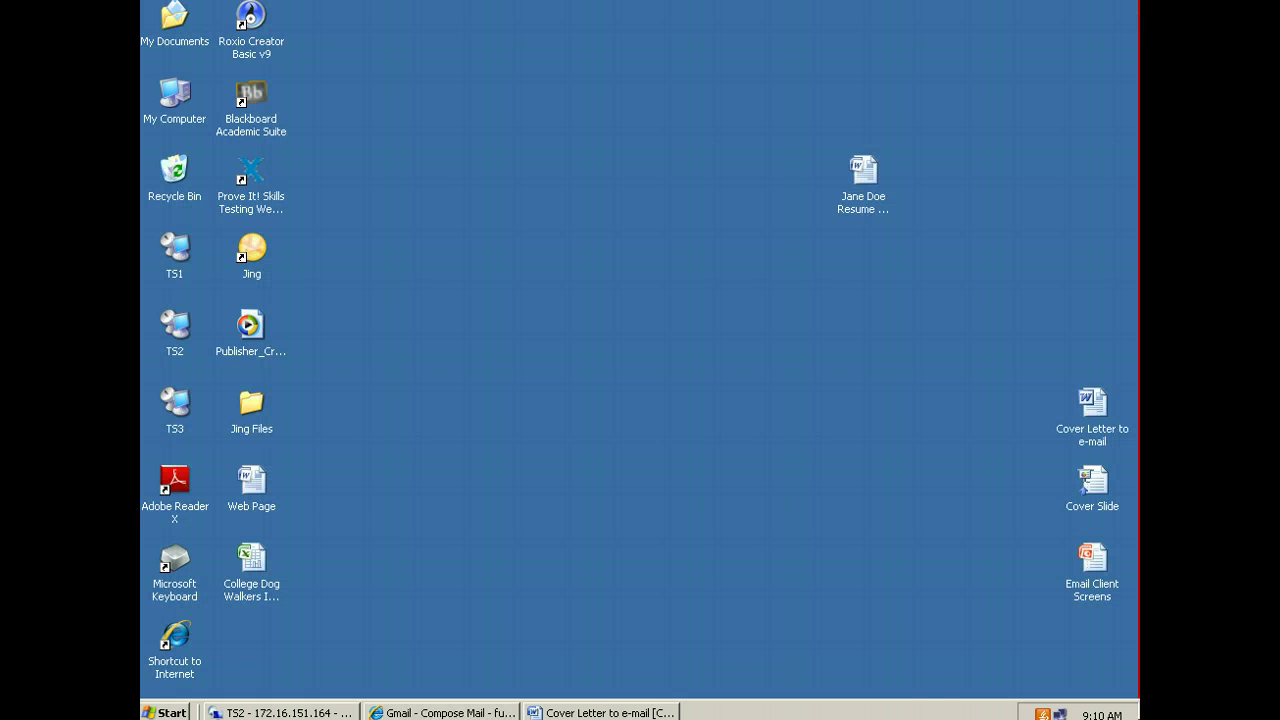
click(624, 712)
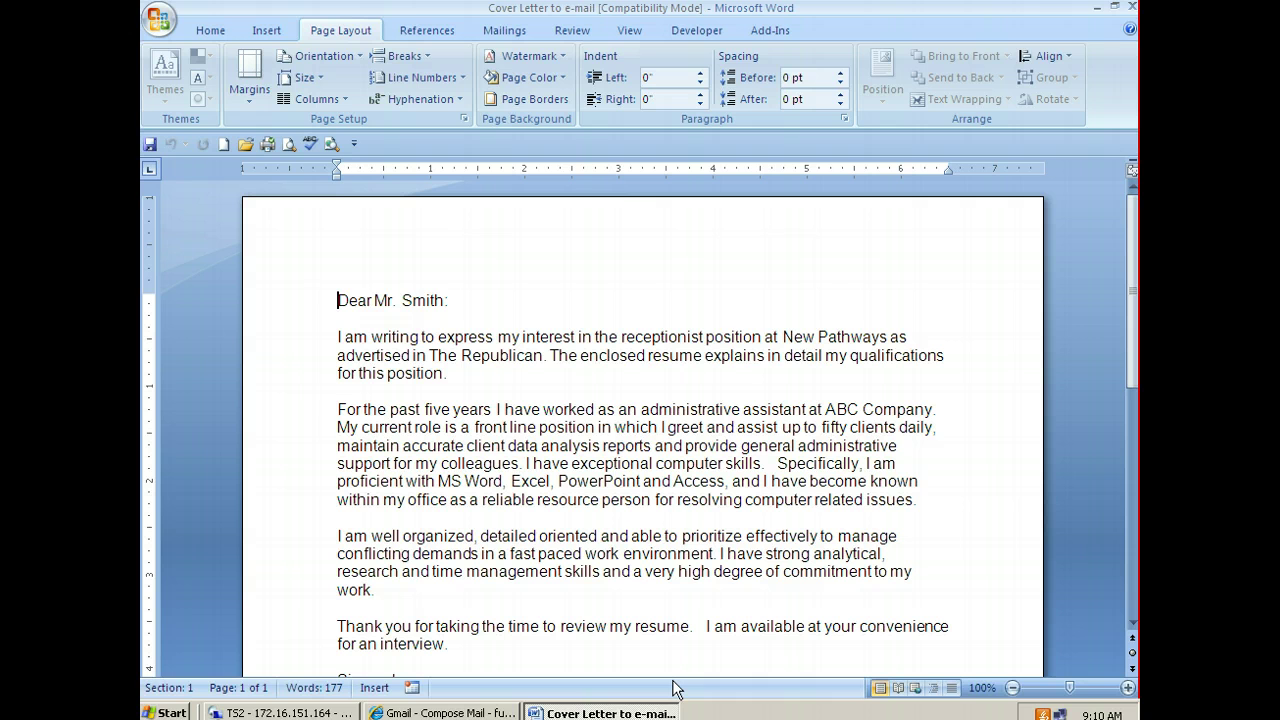
Select and copy the entire cover letter text, then minimize Word
key(alt)
key(a)
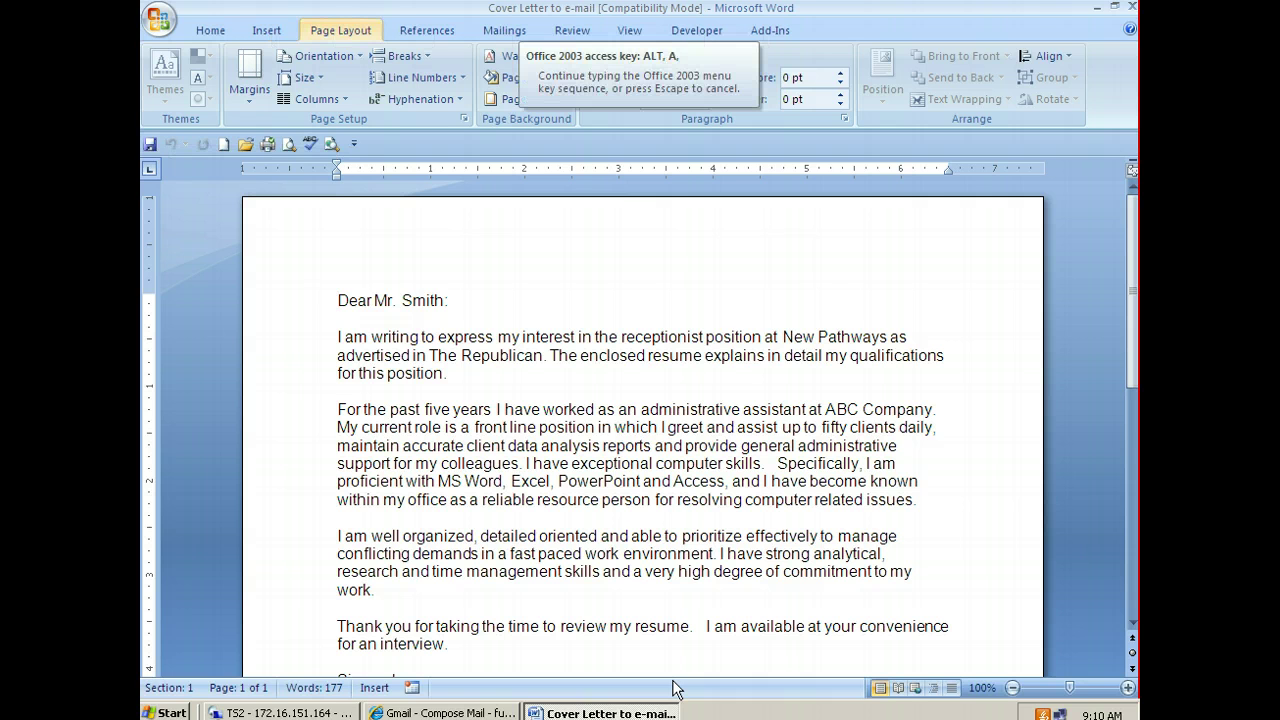
key(Escape)
key(ctrl+a)
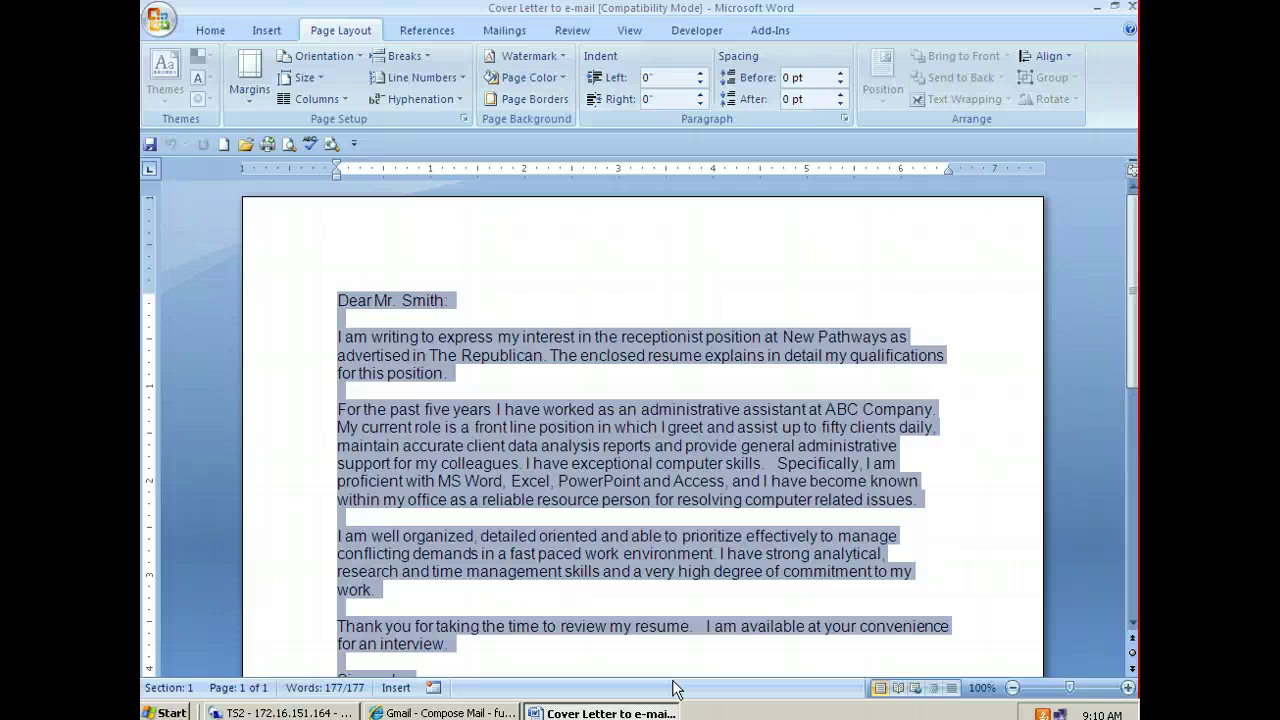
key(ctrl+c)
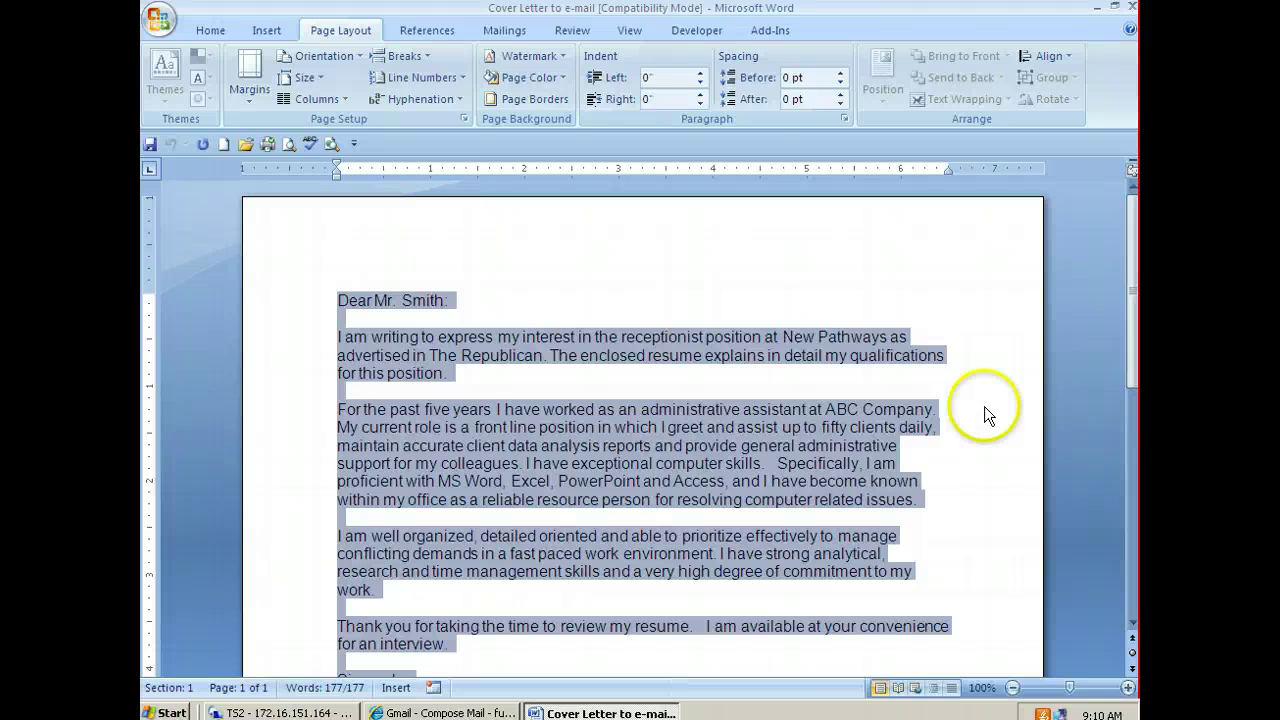
click(1099, 12)
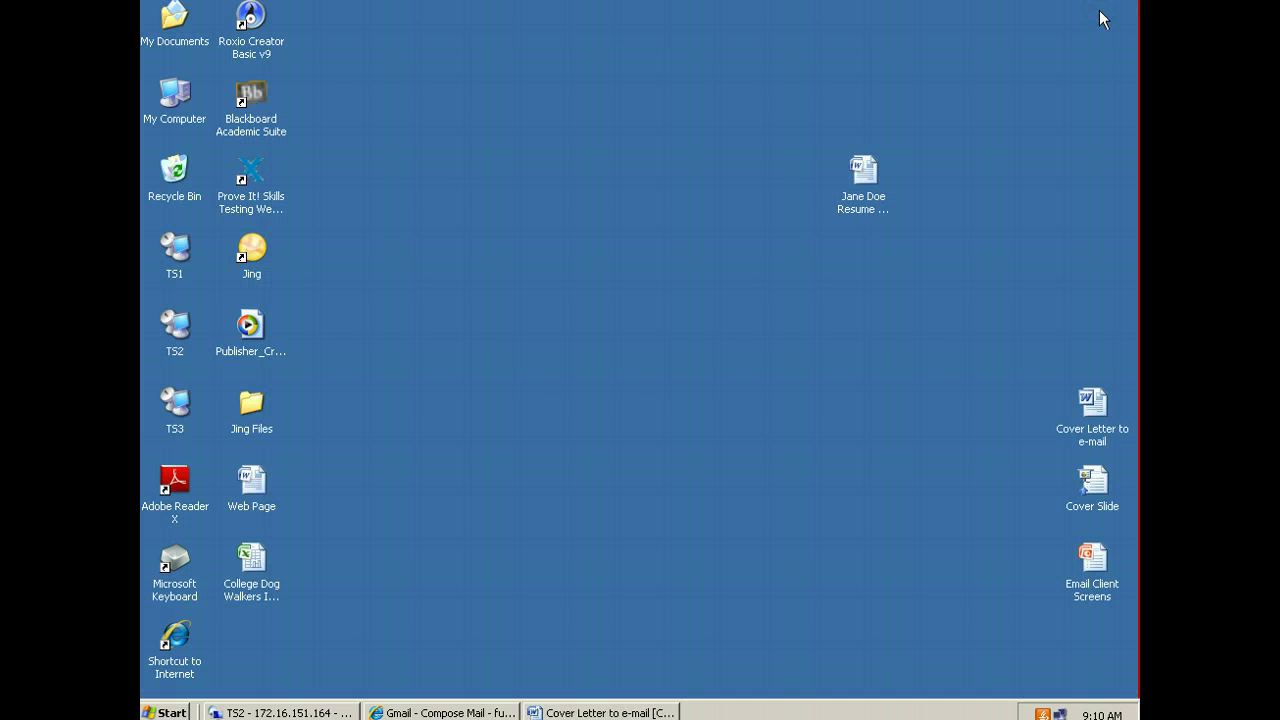
Paste the copied cover letter, starting 'Dear Mr. Smith:', into the new message body
click(457, 712)
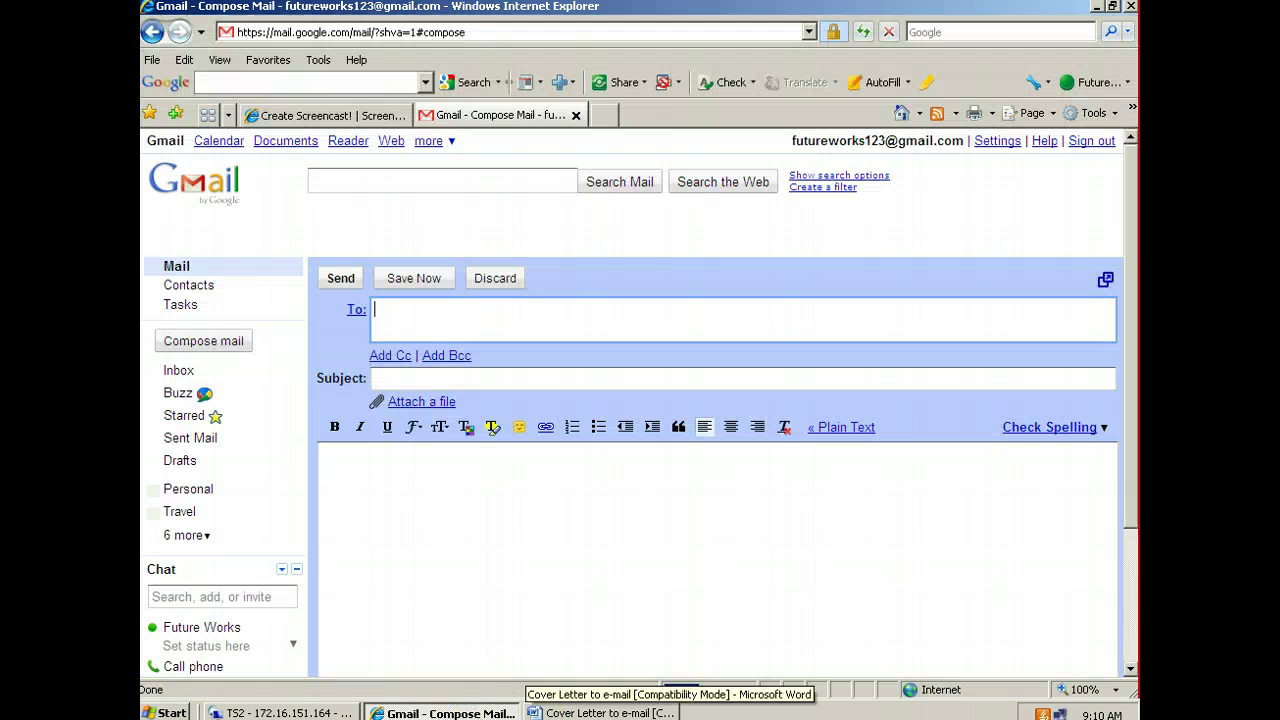
click(403, 495)
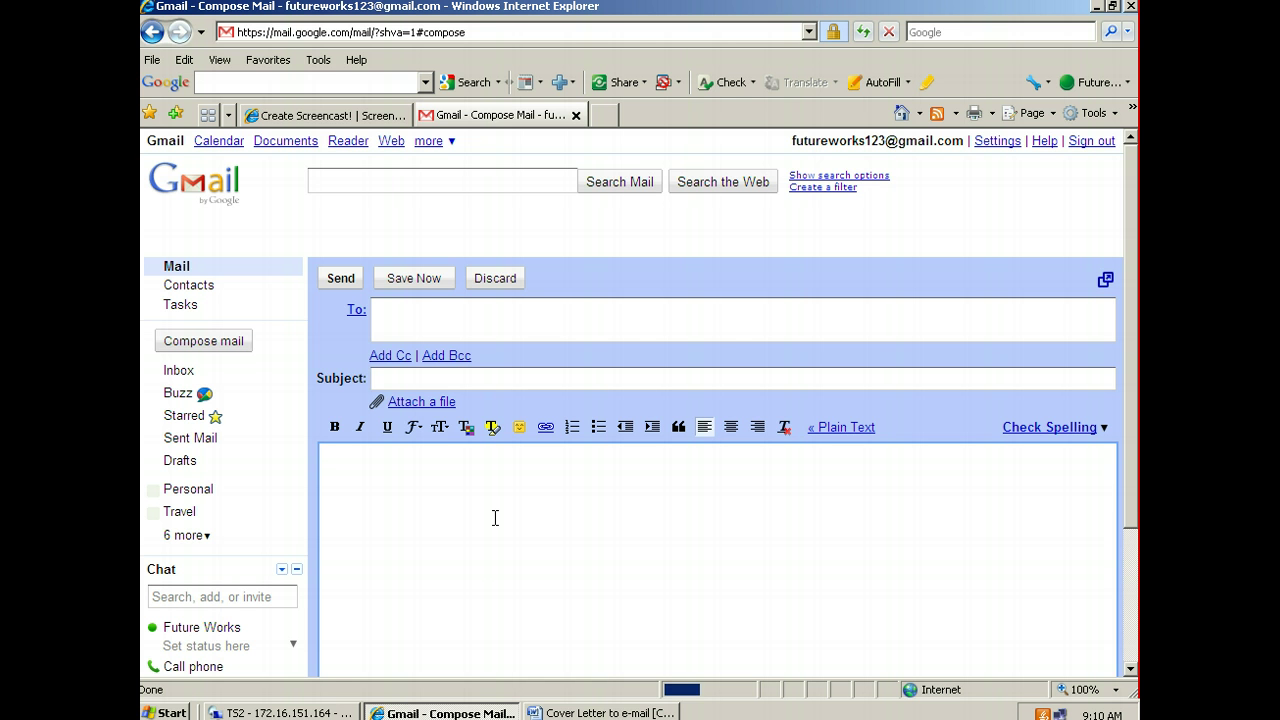
key(ctrl+v)
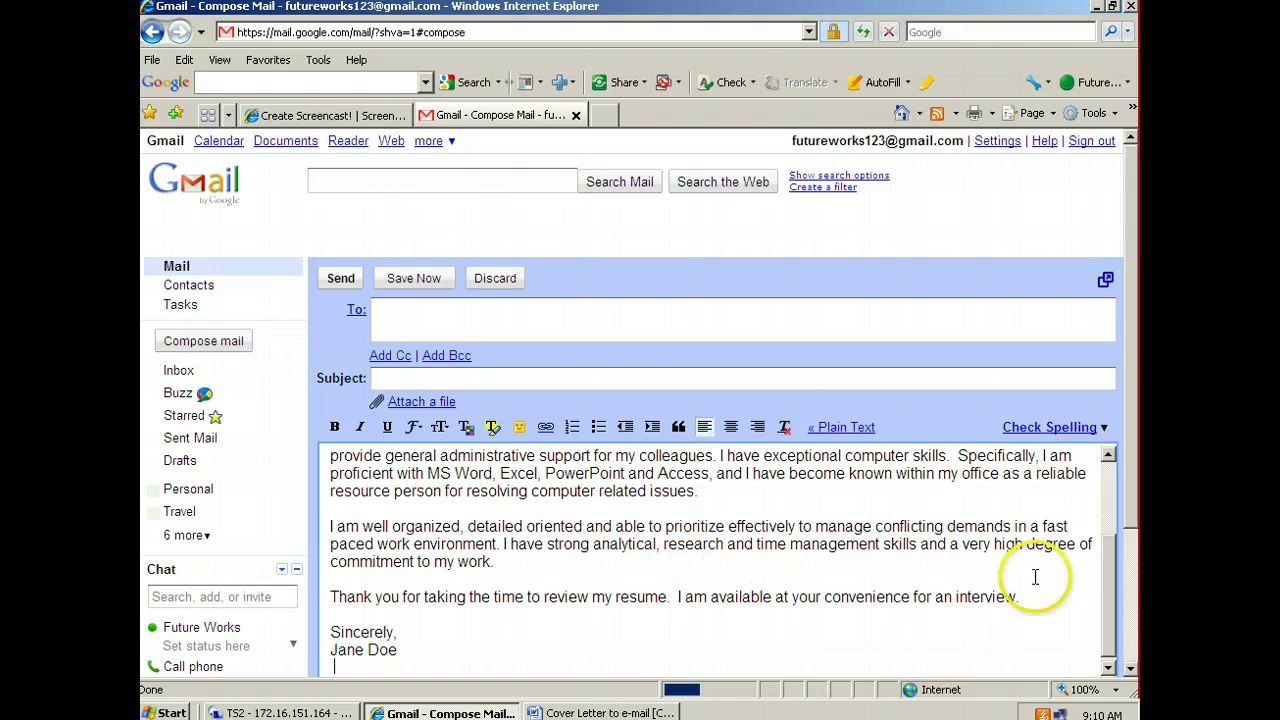
drag(1104, 566, 1094, 490)
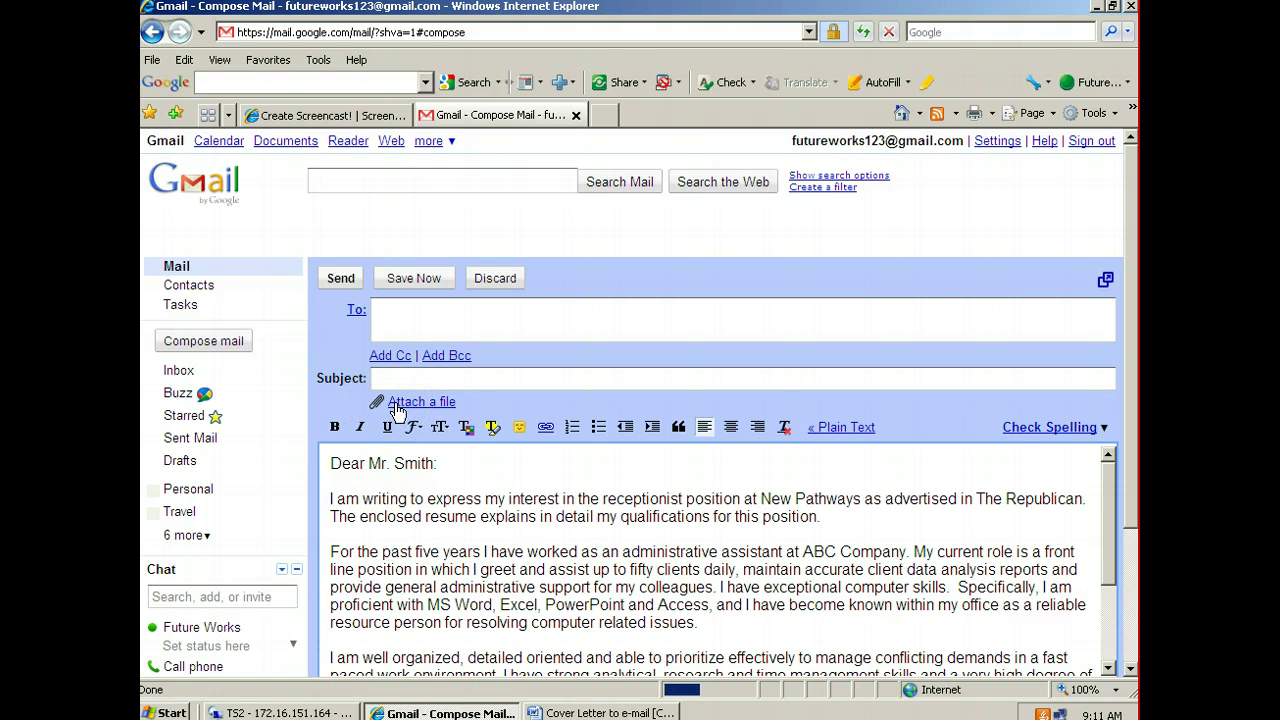
Attach the receptionist resume .docx from the Desktop folder to the message
click(397, 410)
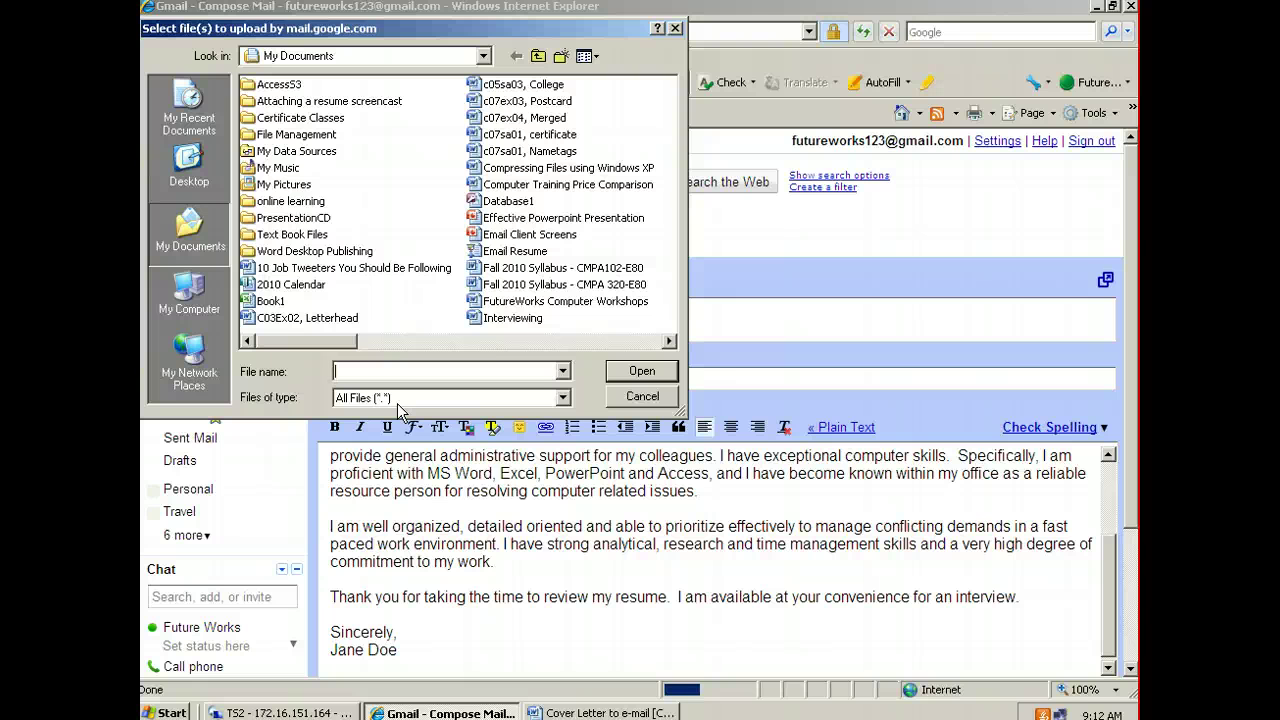
click(483, 56)
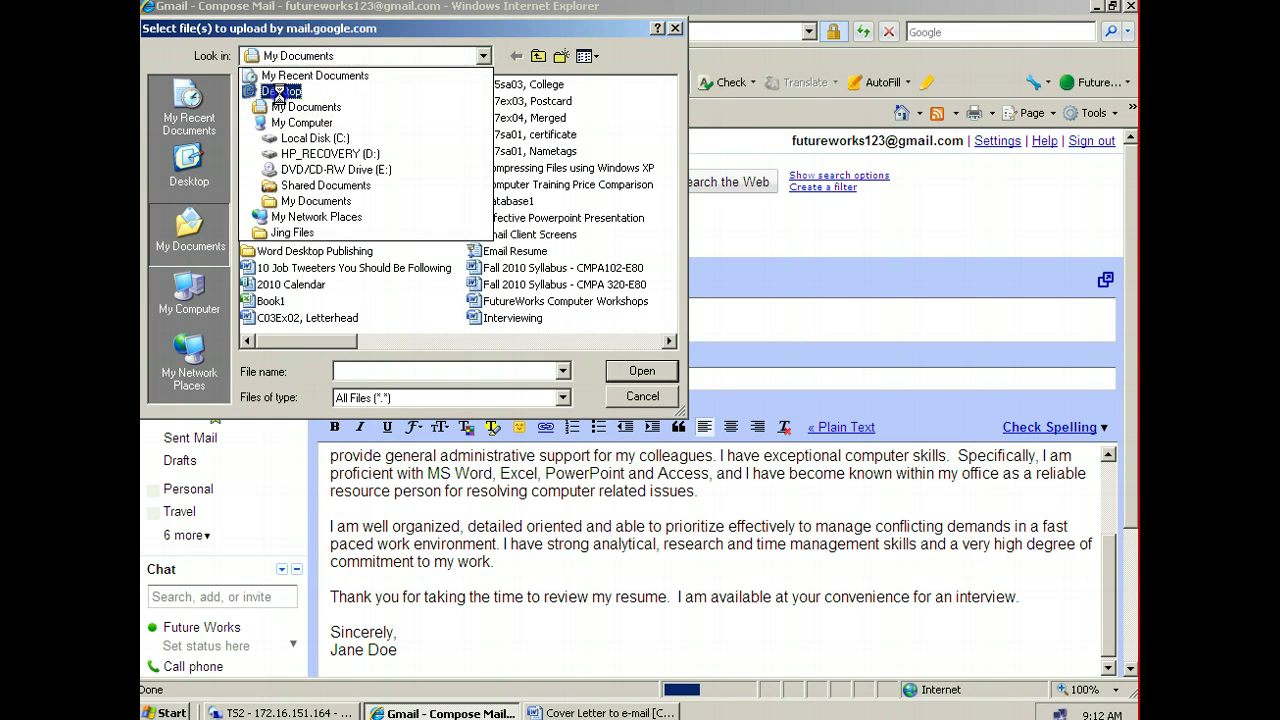
click(285, 72)
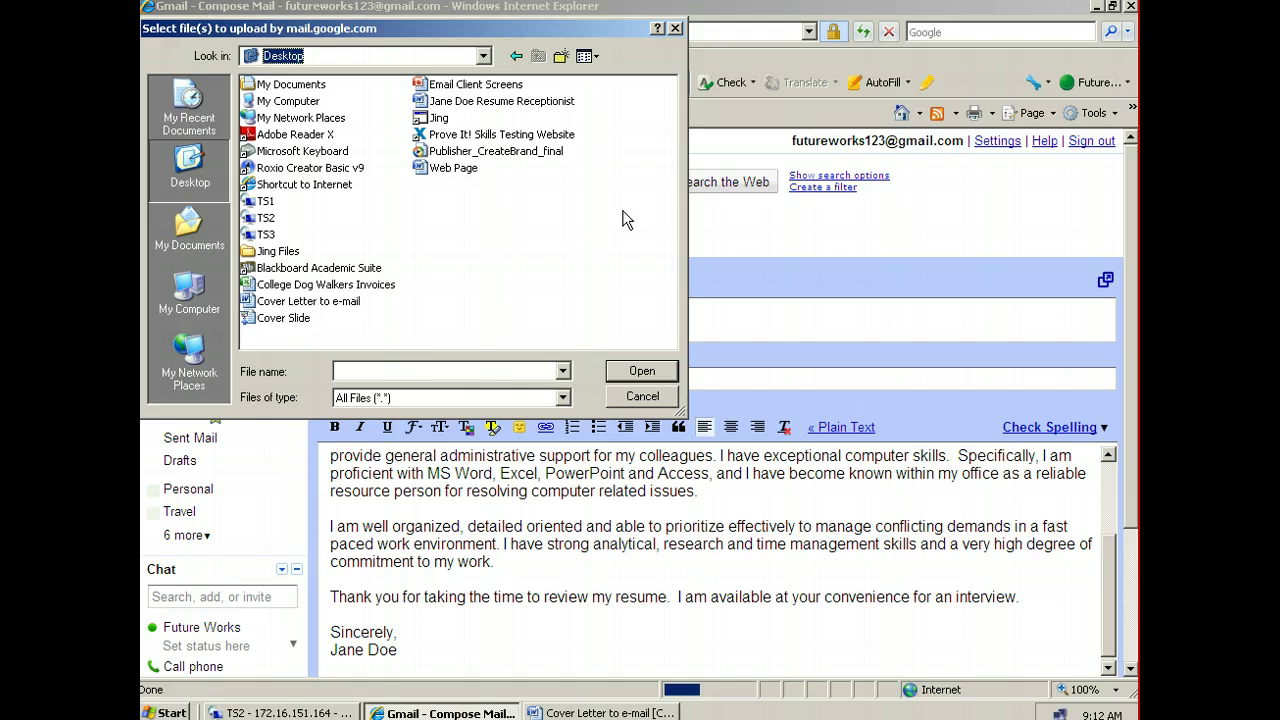
click(466, 103)
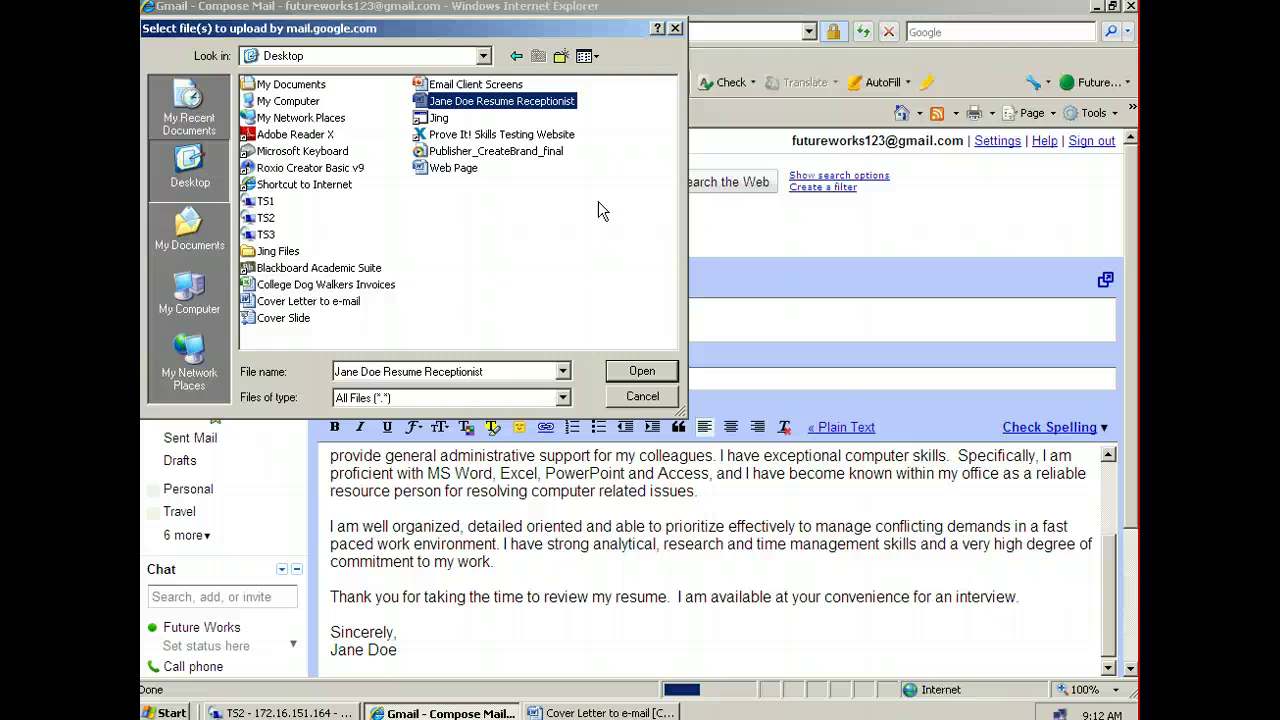
click(643, 373)
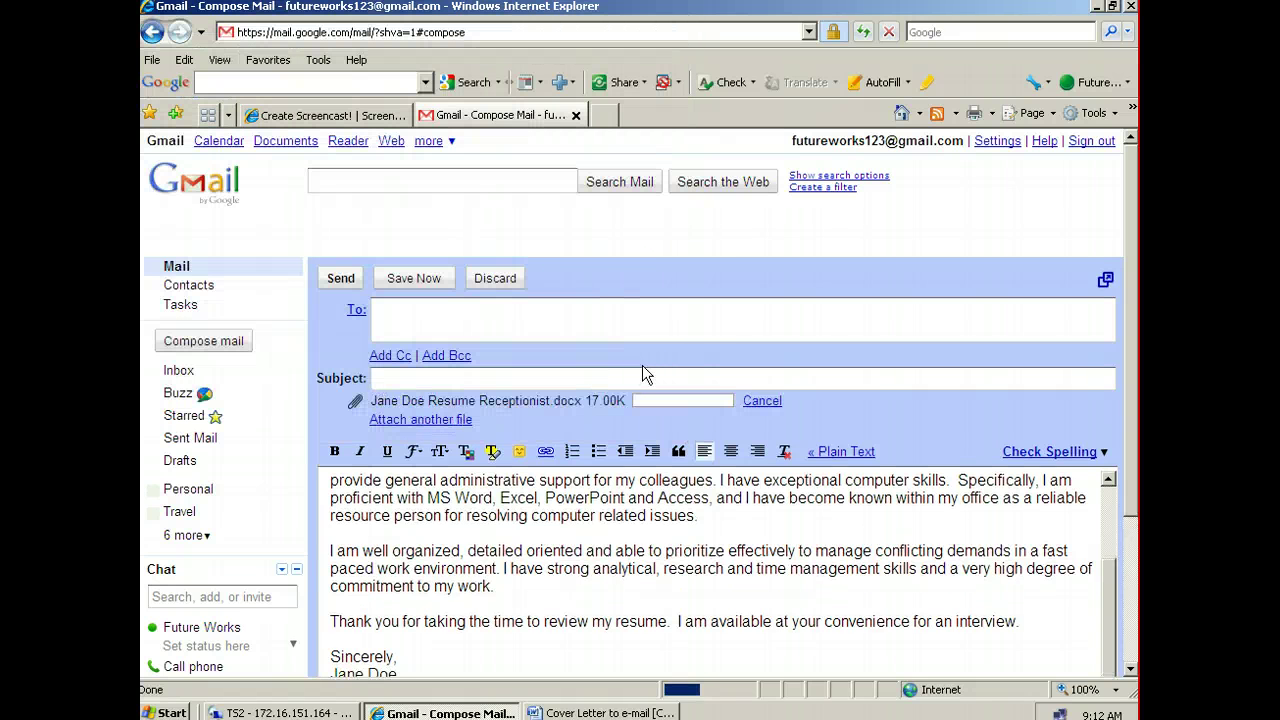
Enter 'Receptionist Position' as the message subject
click(508, 403)
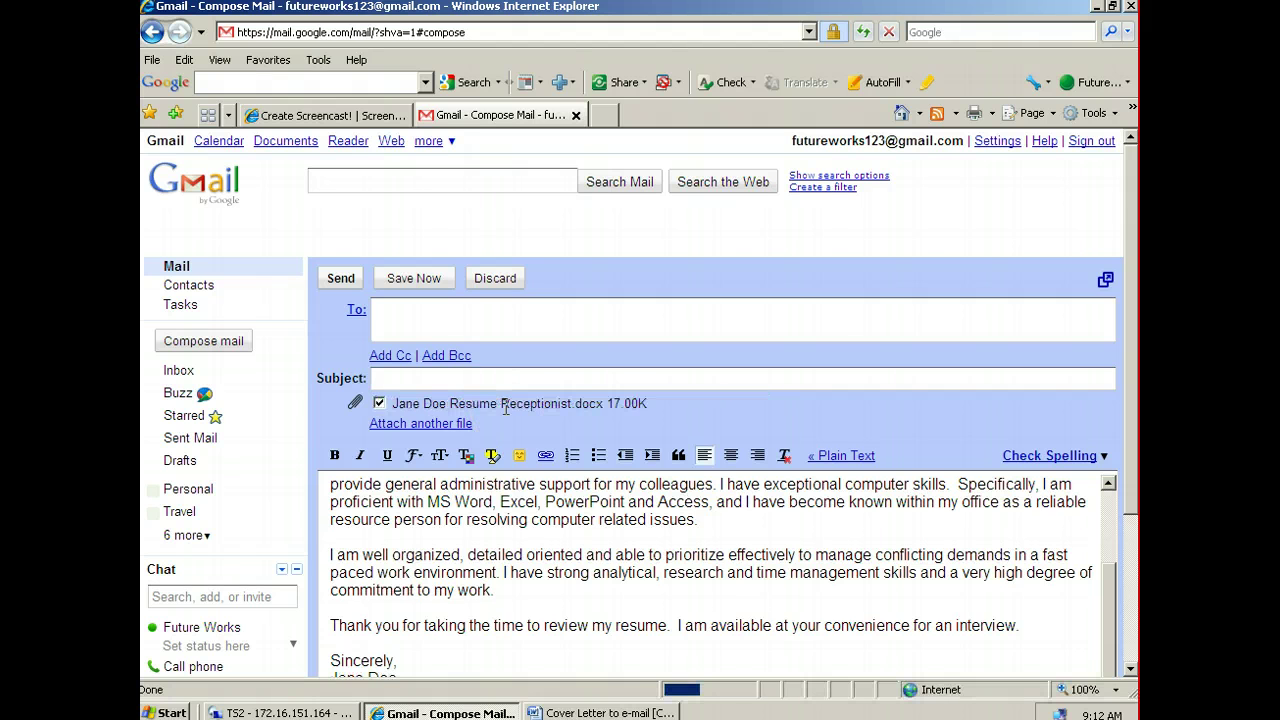
click(455, 380)
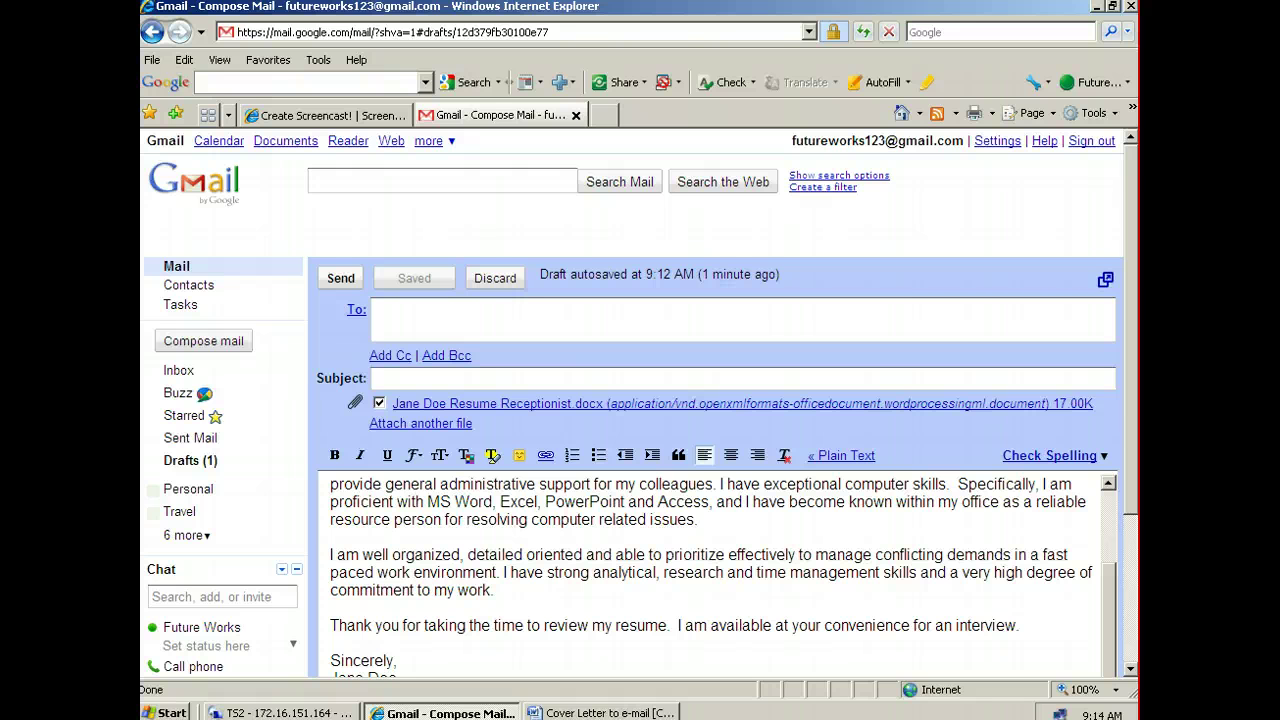
click(378, 379)
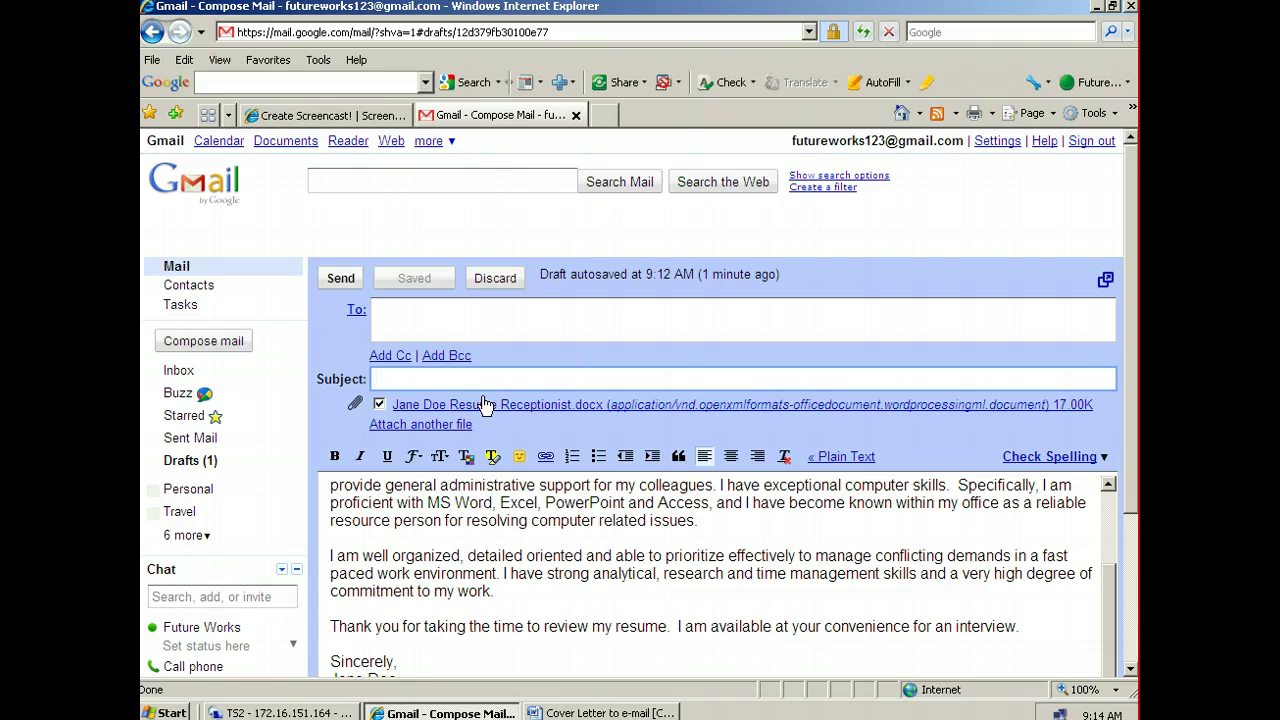
text(Receptionis)
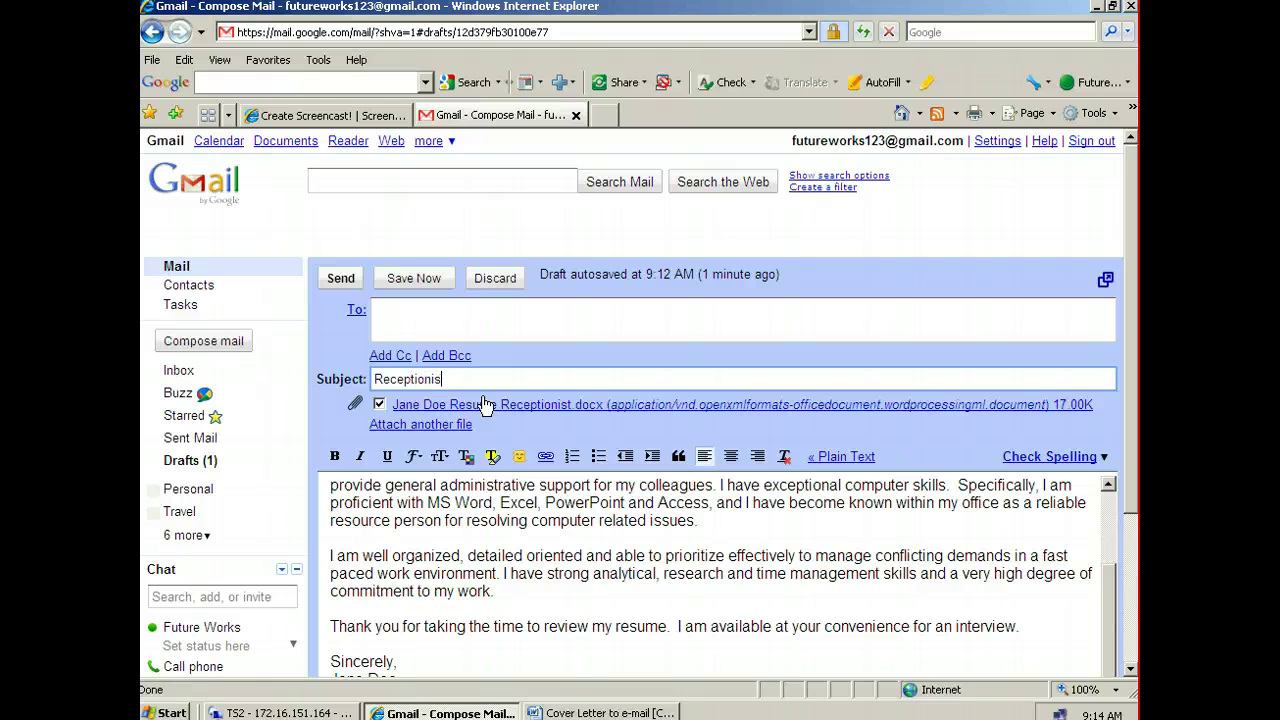
text(t Position)
Fill in the New Pathways hiring contact's e-mail address as the To recipient
click(416, 314)
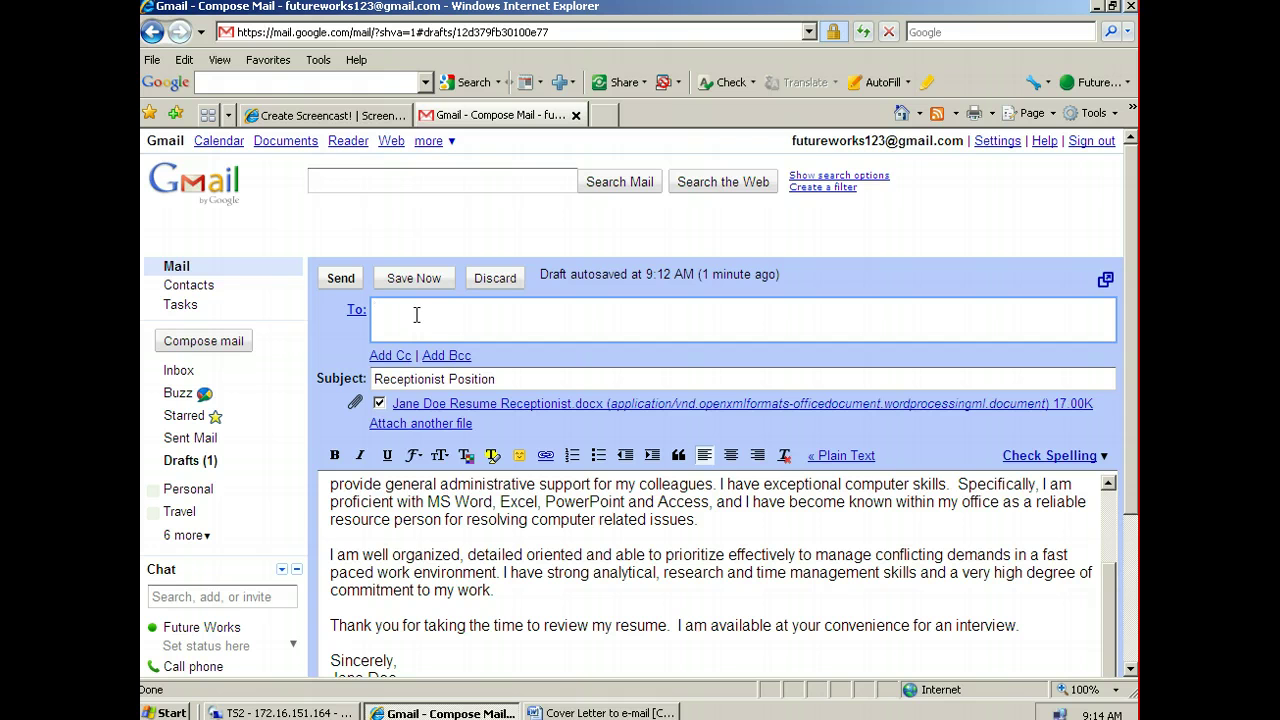
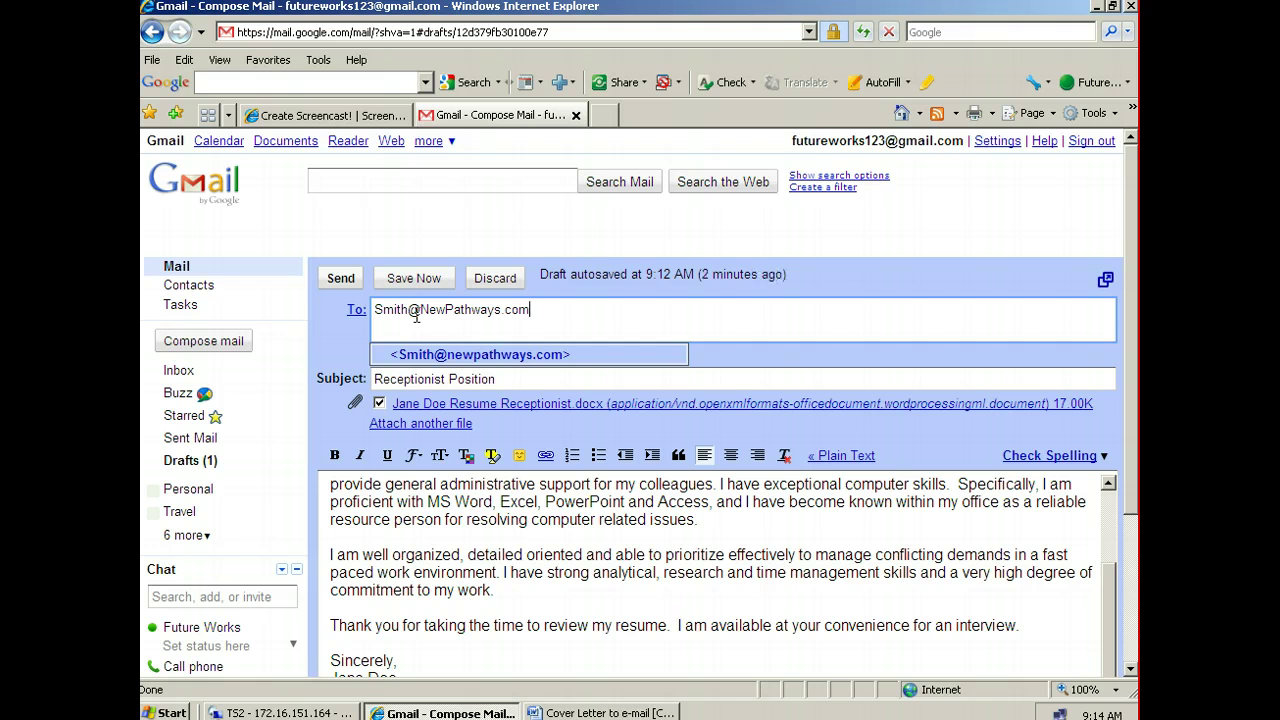
click(481, 663)
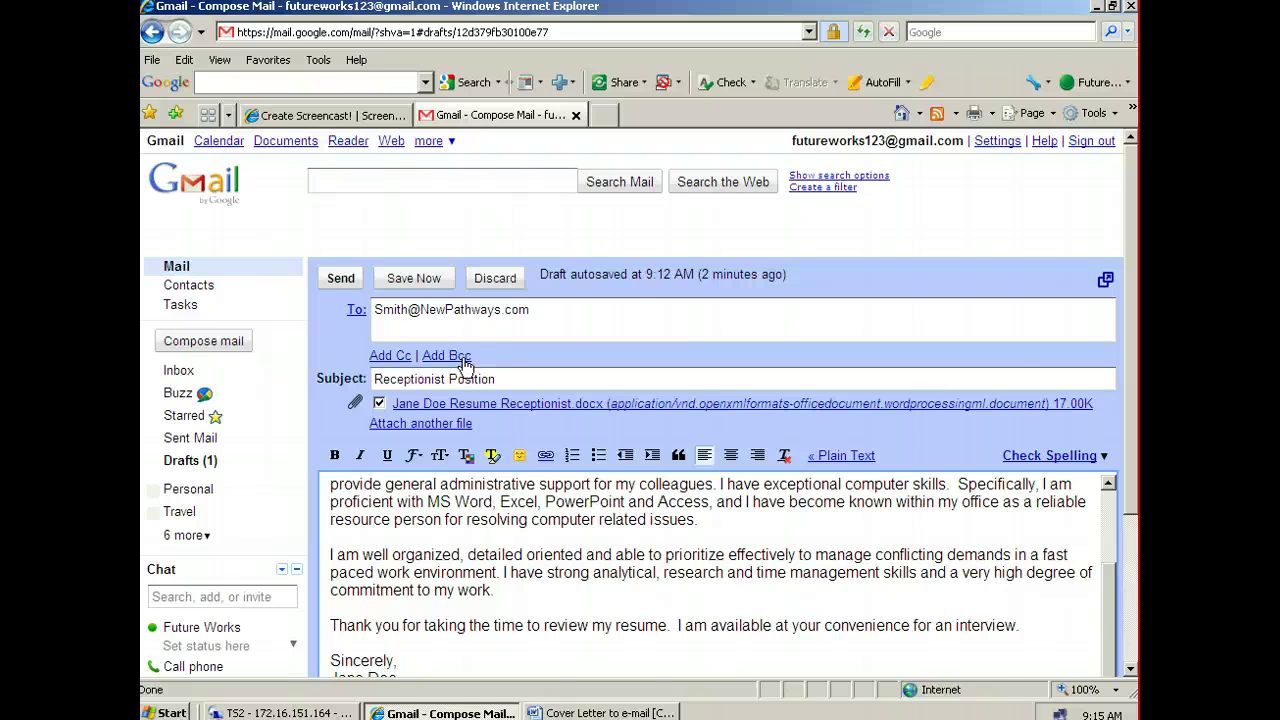
Add the sender's own e-mail address as a Bcc recipient and send the message
click(440, 355)
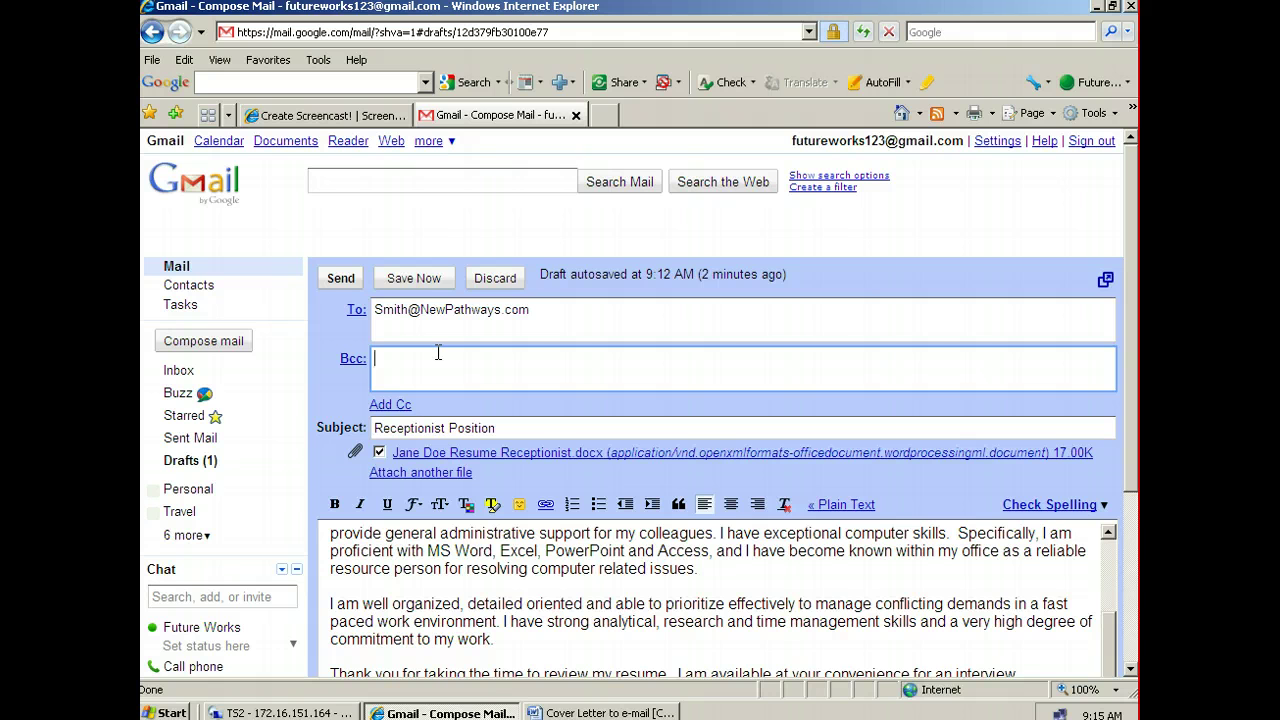
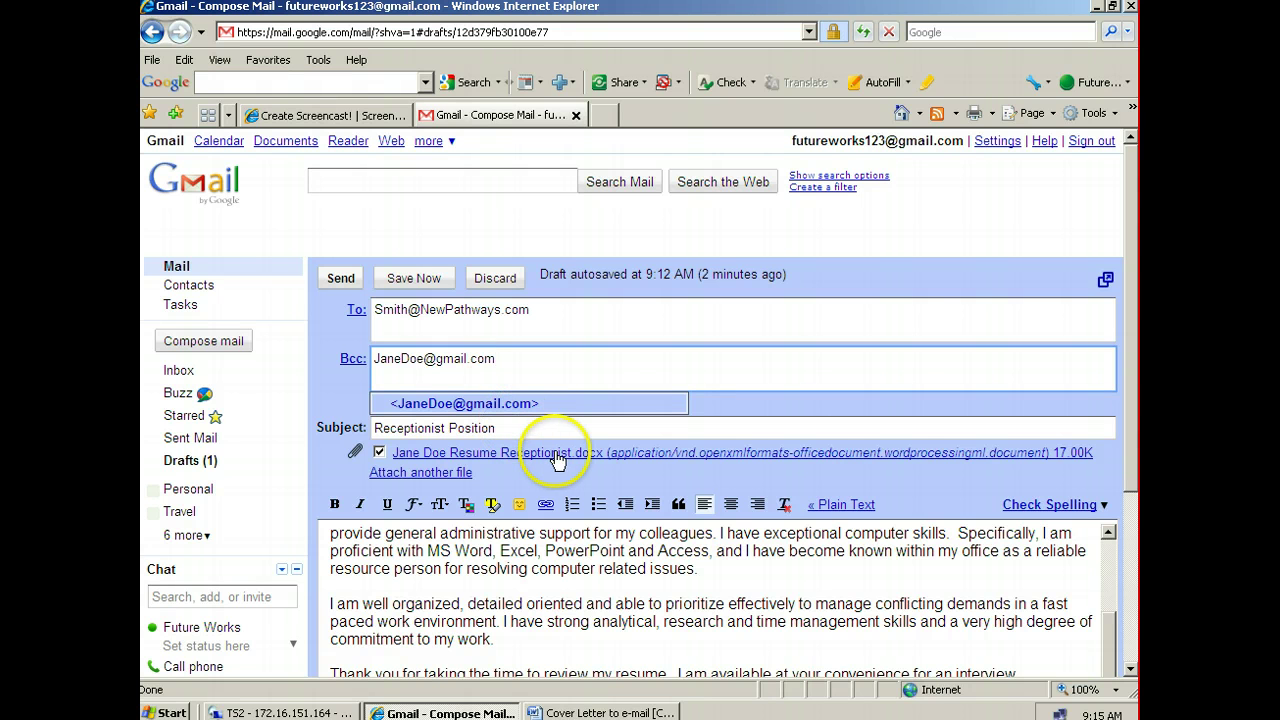
scroll(568, 598, up, 3)
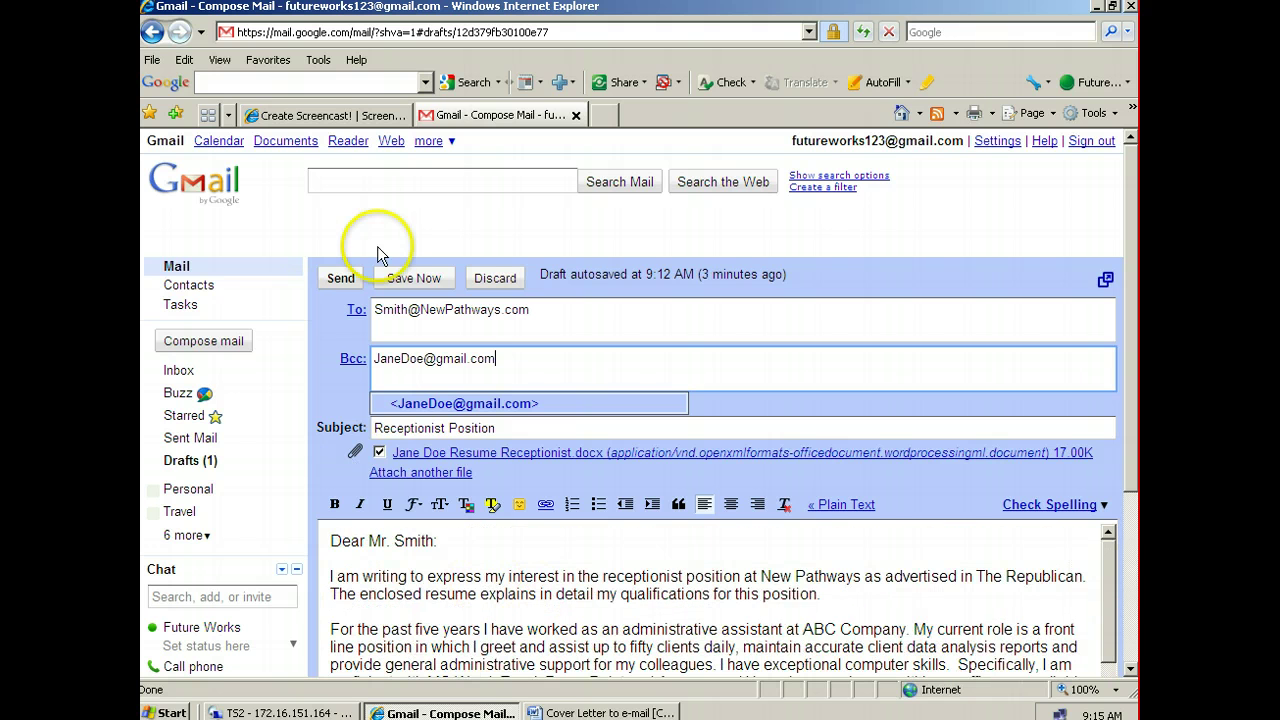
click(341, 280)
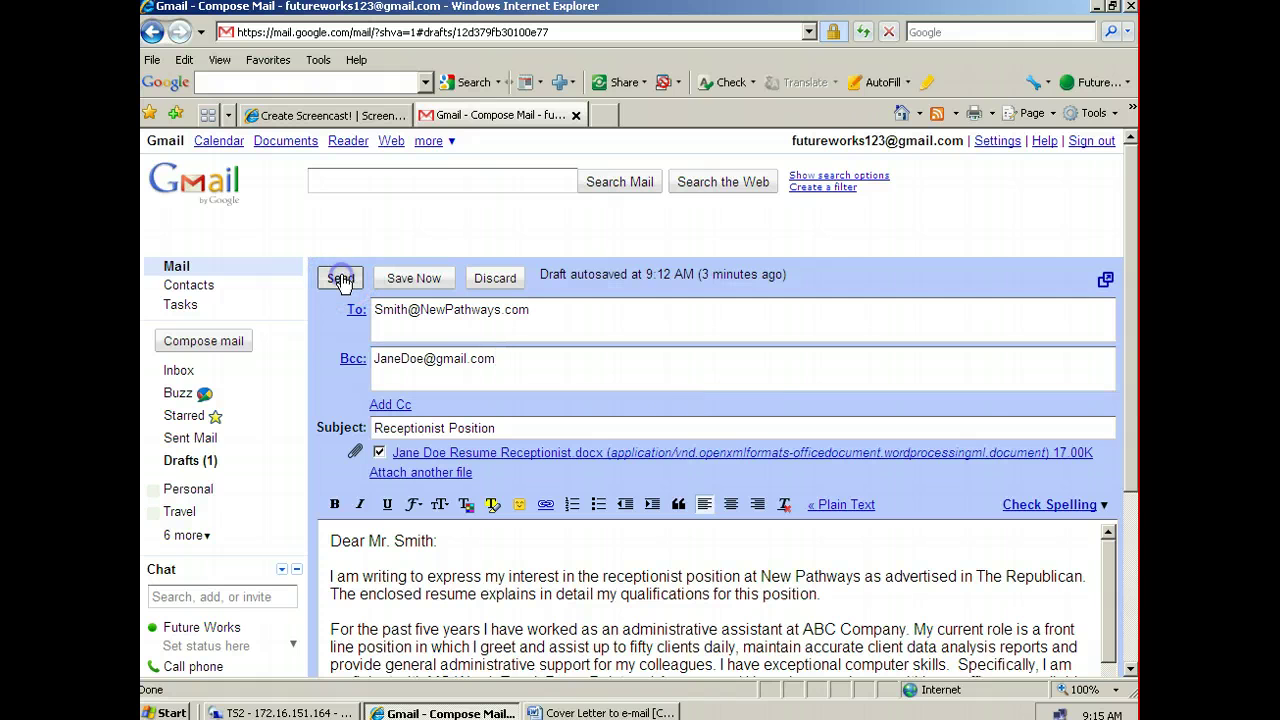